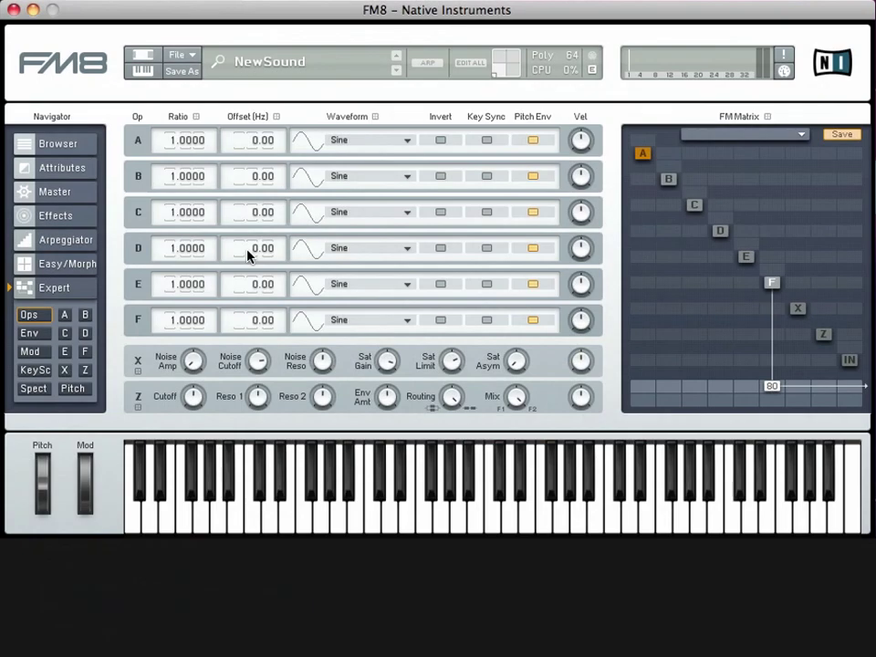
Step: Look through the Browser, Attributes, Master, Effects and Arpeggiator pages
click(55, 149)
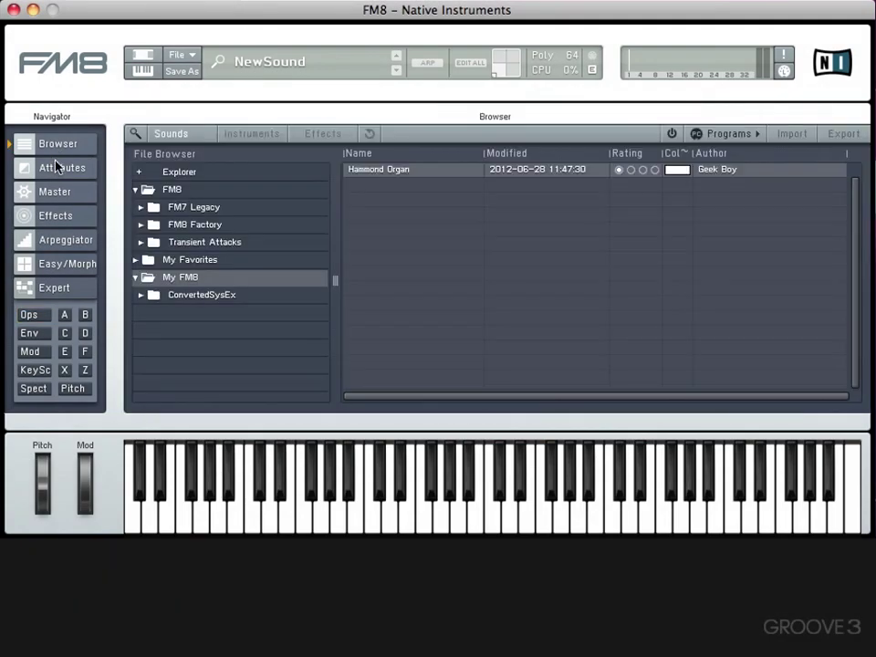
click(58, 169)
click(57, 191)
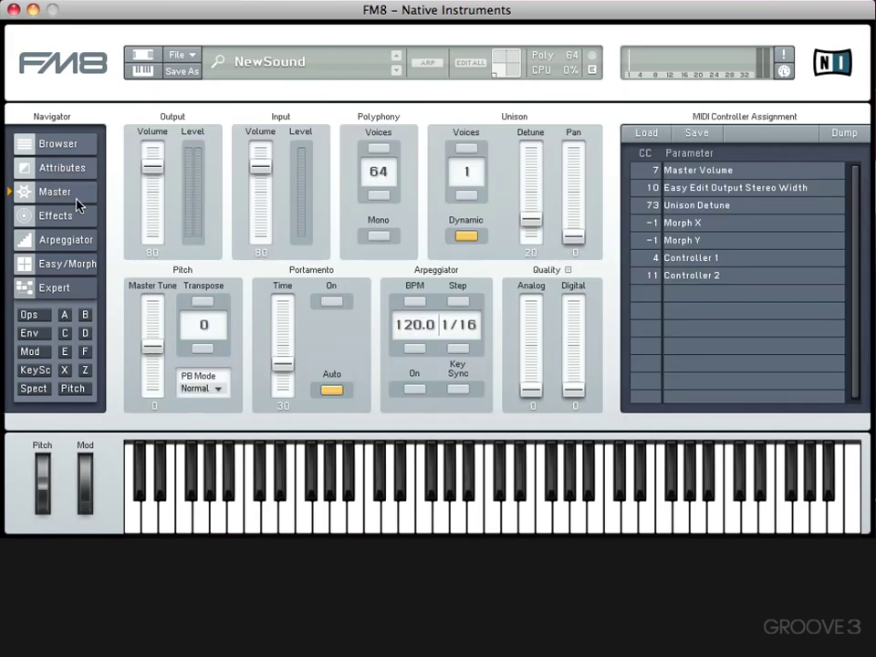
click(66, 217)
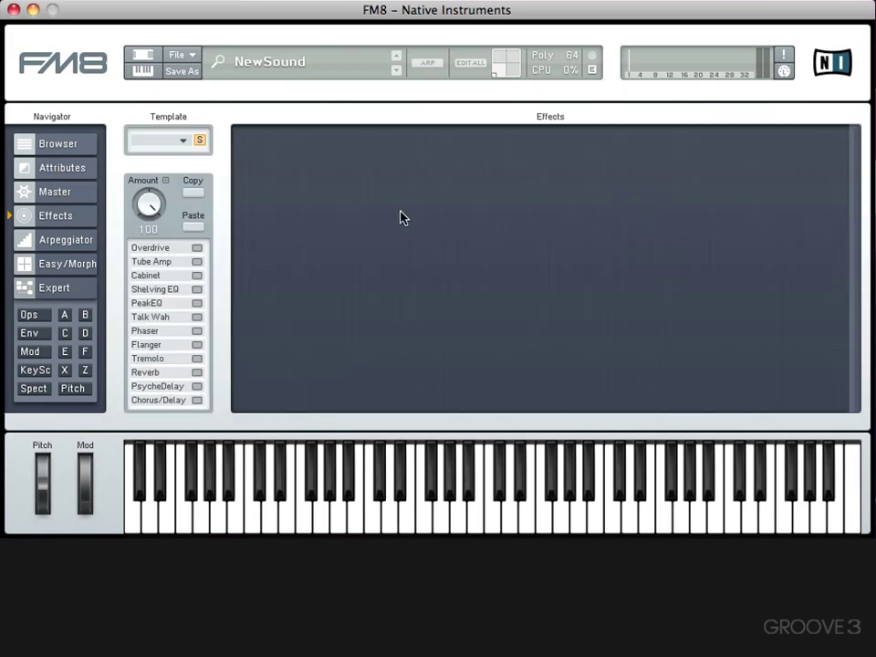
click(73, 246)
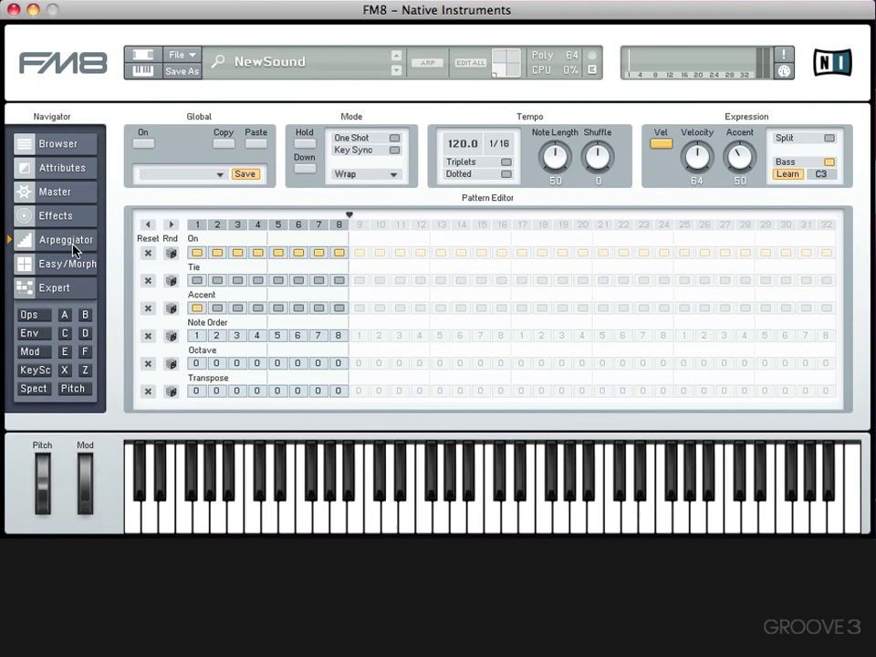
Step: Switch back and forth between the Expert and Easy/Morph pages, ending on Easy/Morph
click(68, 290)
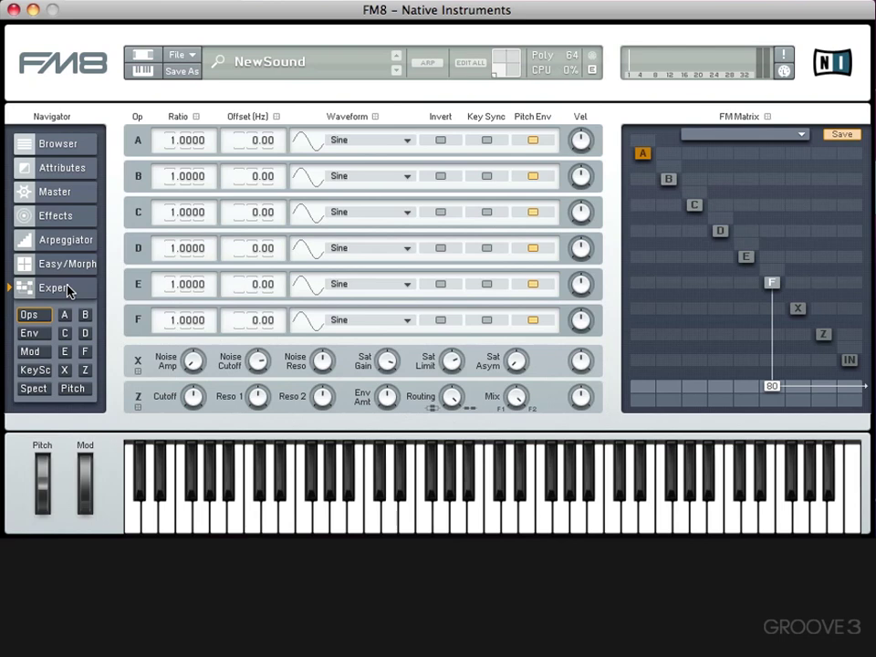
click(69, 268)
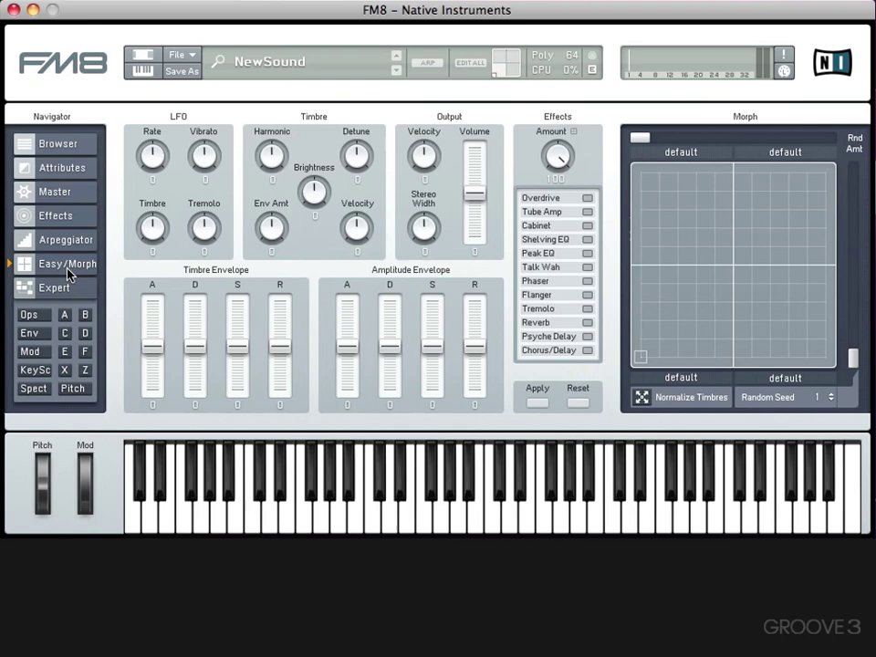
click(69, 288)
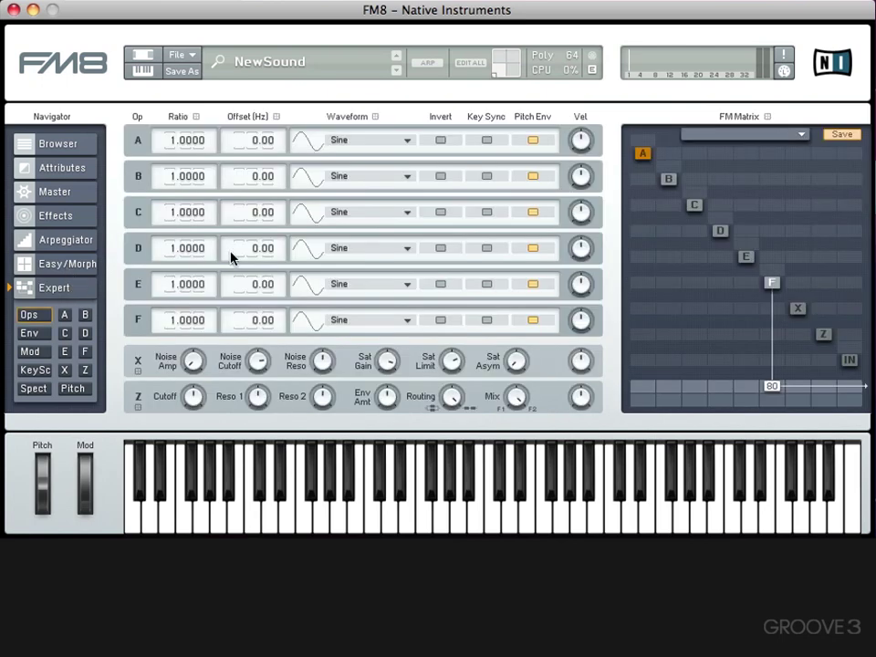
click(66, 264)
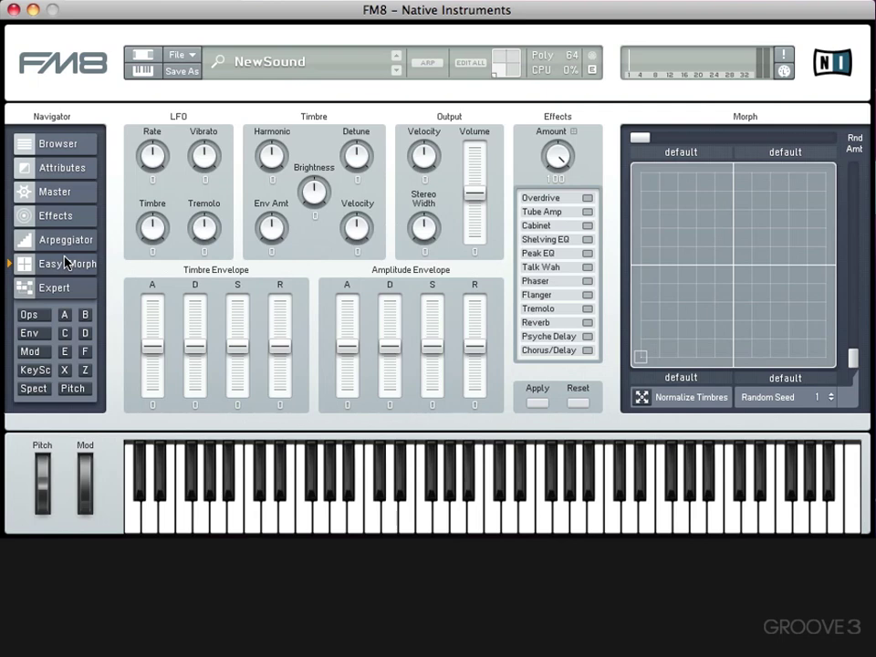
Step: Return to the Expert page with operators A–F and the FM Matrix sending F to output
click(65, 288)
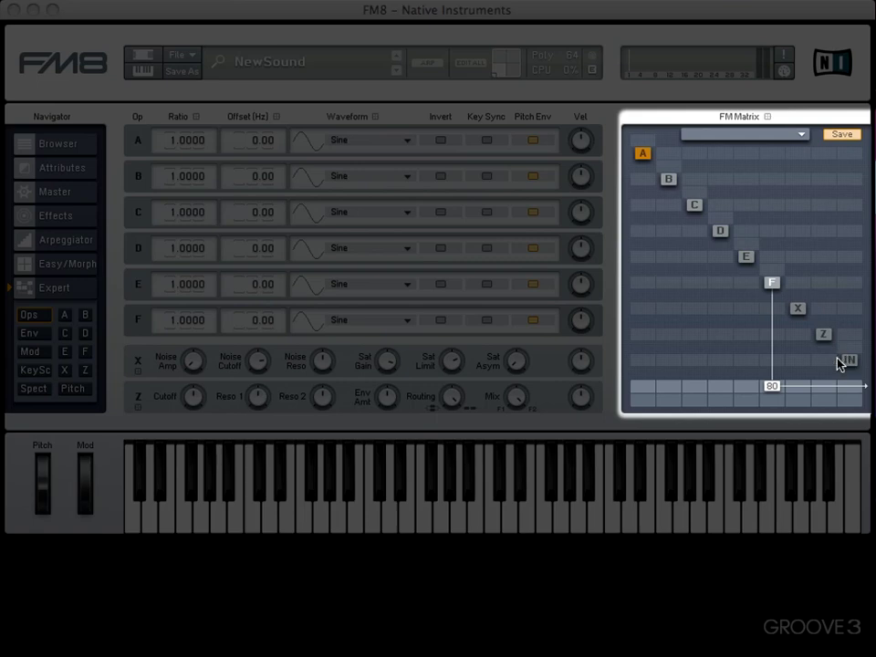
Step: Select carrier F's output level box in the FM Matrix
click(796, 307)
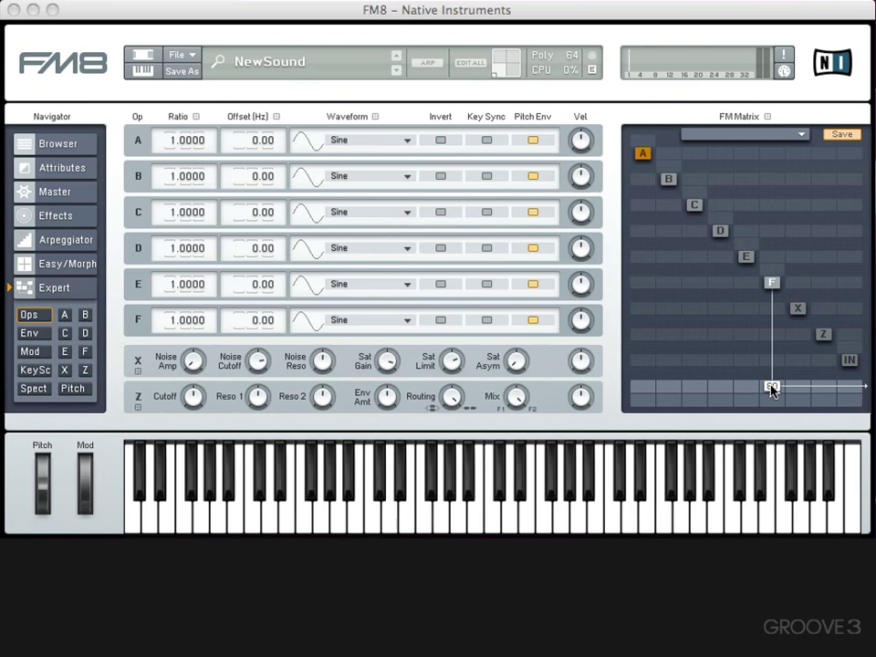
Step: Set carrier F's FM Matrix output level to 100 and return its pan to centre
drag(770, 390, 768, 301)
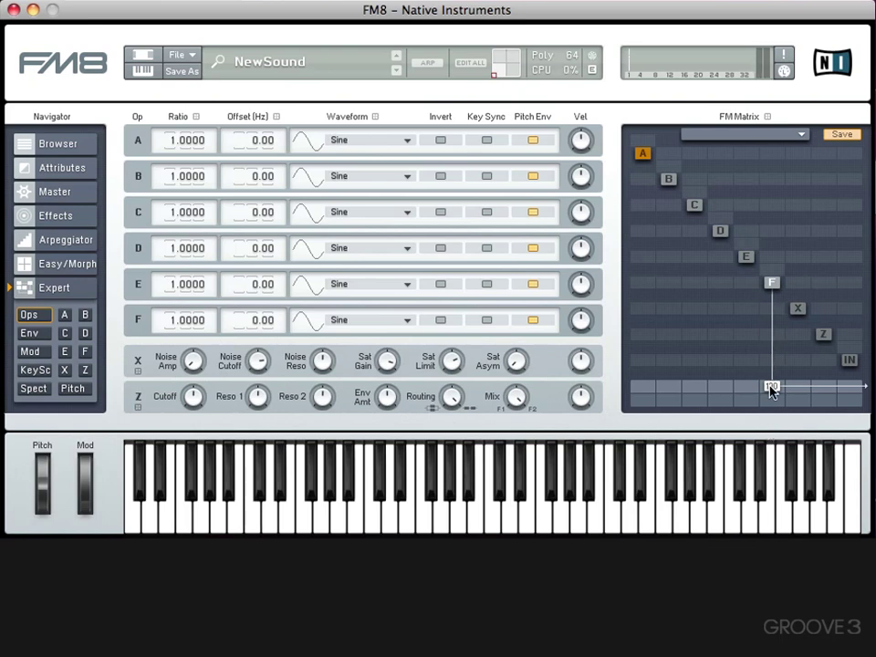
drag(771, 388, 768, 493)
drag(775, 393, 768, 309)
click(770, 401)
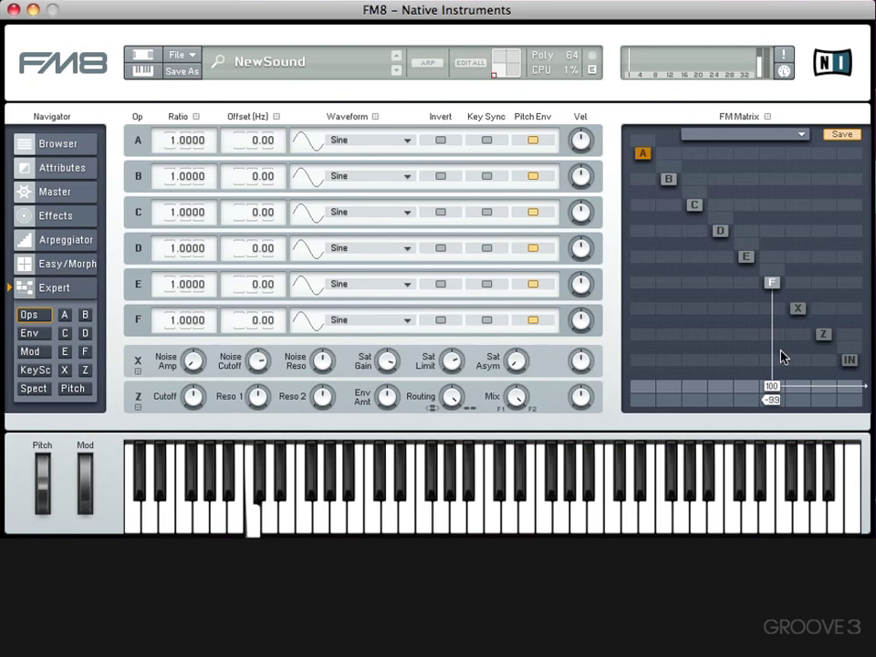
drag(774, 400, 774, 407)
click(772, 401)
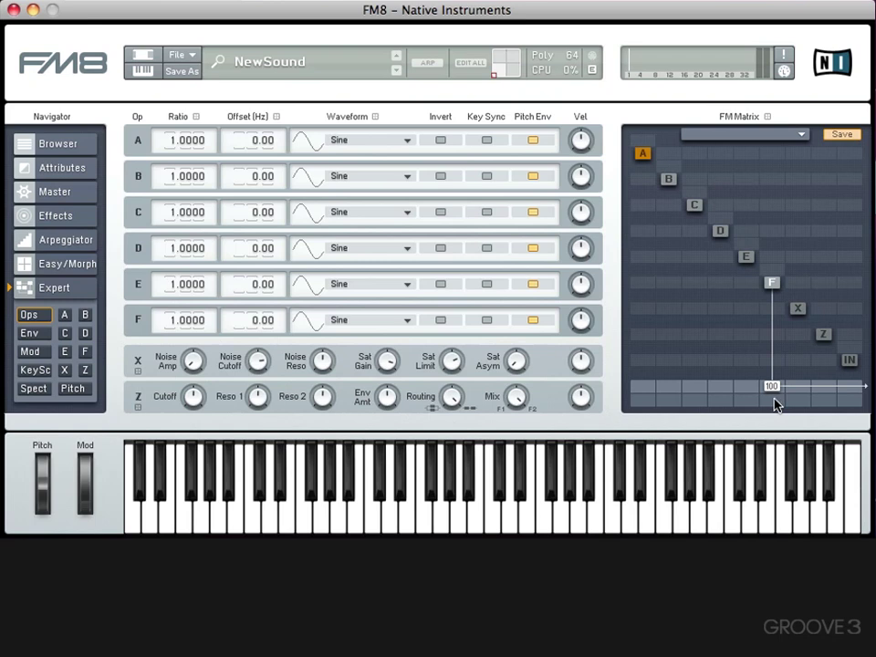
Step: Try operator F's Level, Pan and Velocity controls, leaving Level 100, Pan 0 and Velocity 0
click(770, 284)
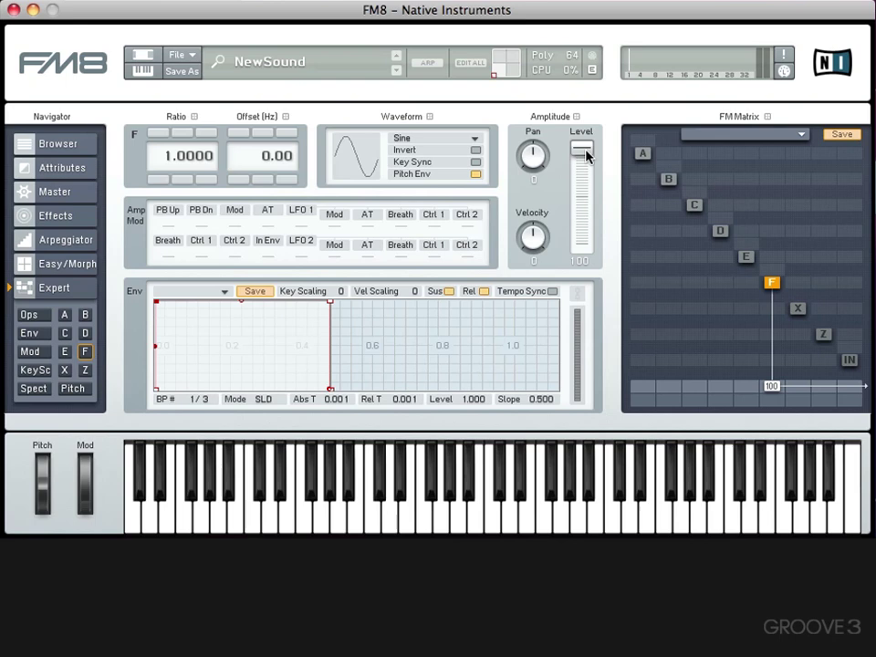
mouse_move(586, 156)
mouse_down()
mouse_move(586, 217)
mouse_move(581, 148)
mouse_up()
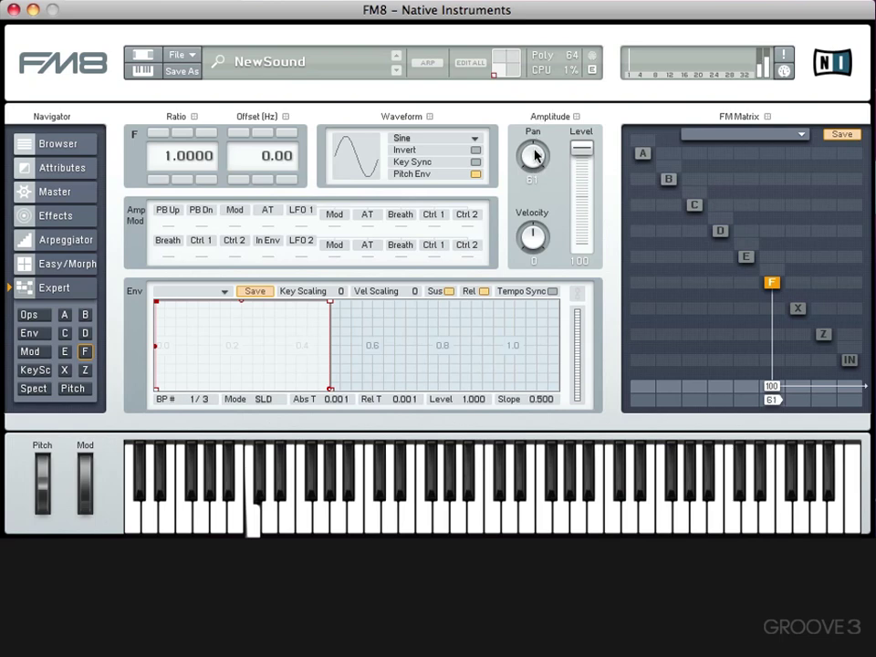
mouse_move(537, 173)
mouse_down()
mouse_move(535, 157)
mouse_move(537, 182)
mouse_up()
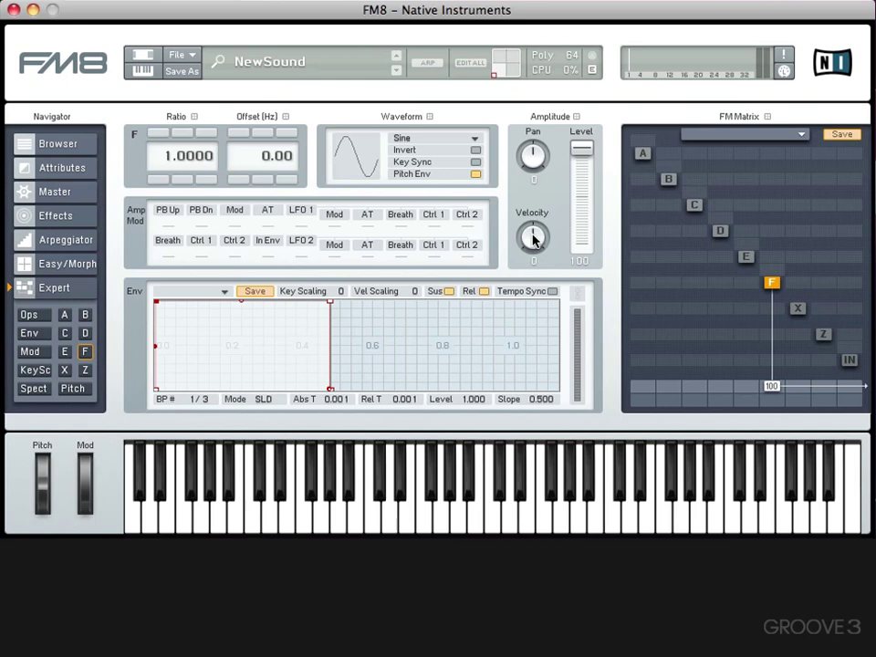
drag(534, 239, 531, 230)
drag(532, 237, 529, 370)
drag(518, 260, 526, 252)
Step: Try Triangle, Sawtooth and 1+5 waveforms on operator F, then go back to Sine
click(473, 142)
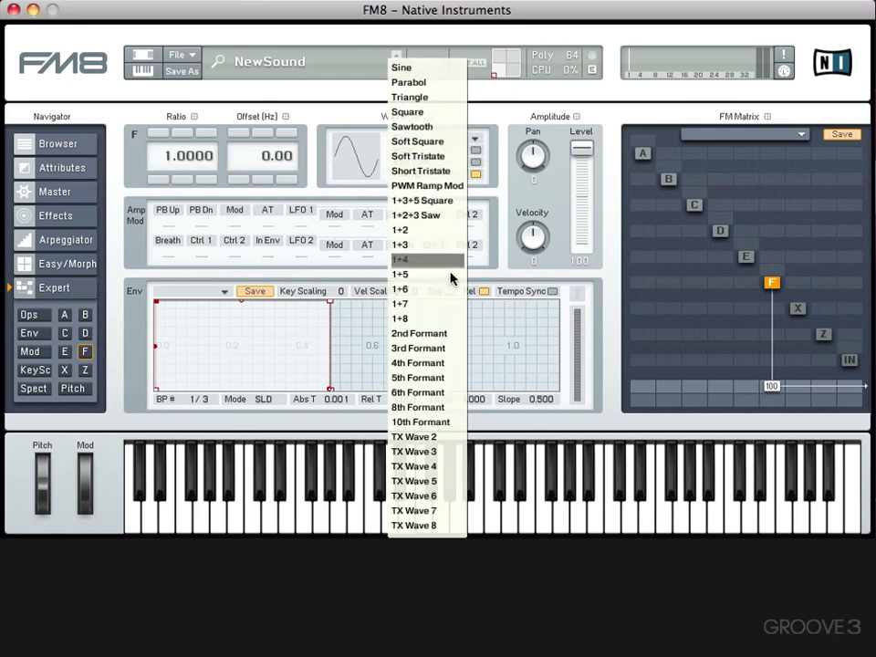
click(438, 97)
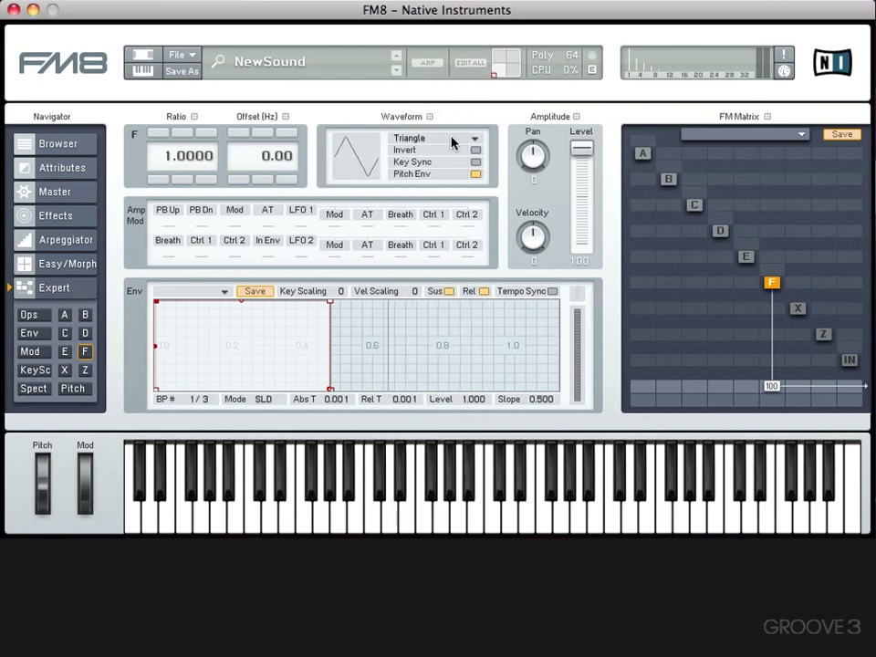
click(453, 140)
click(444, 129)
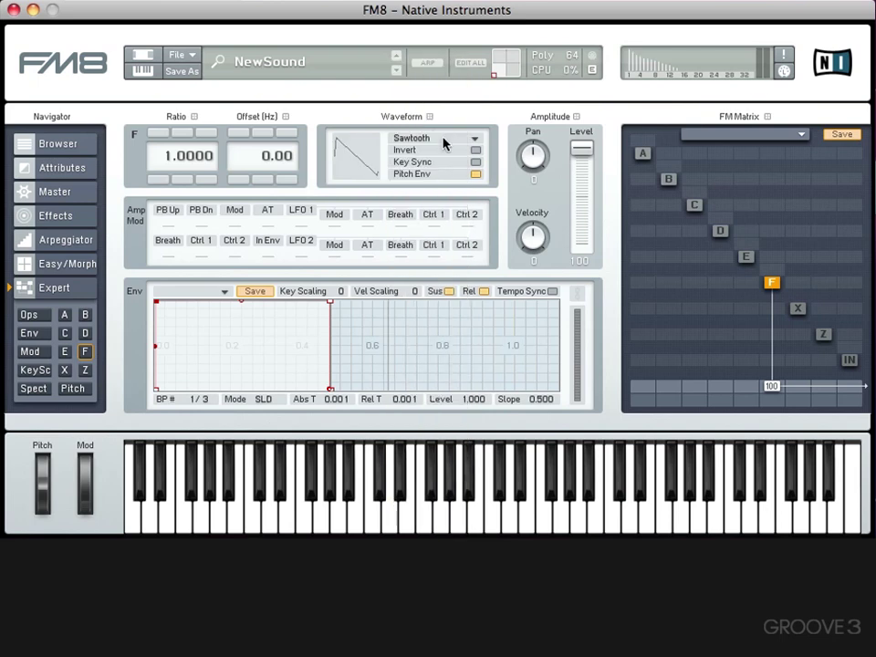
click(444, 141)
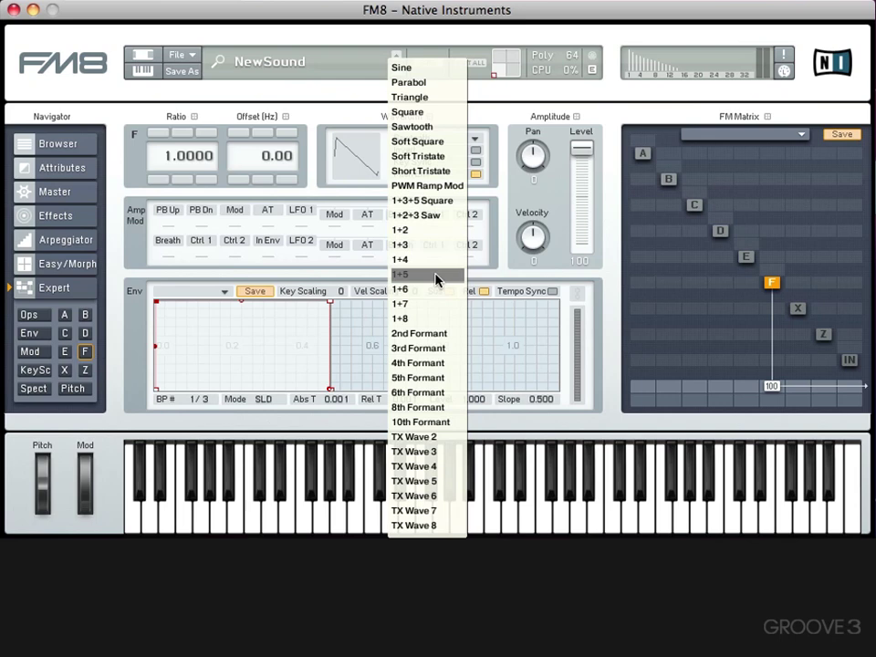
click(436, 274)
click(446, 140)
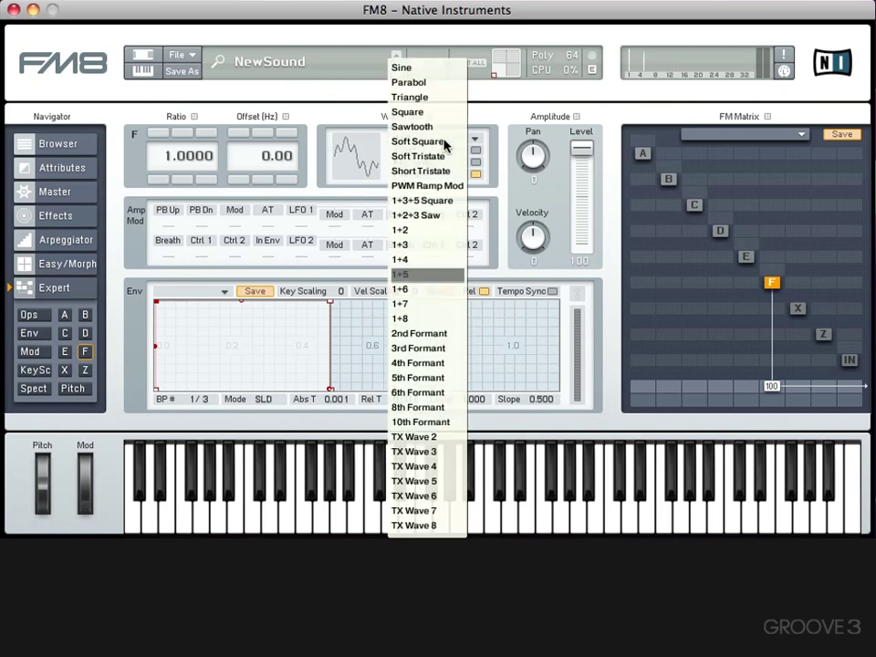
click(411, 67)
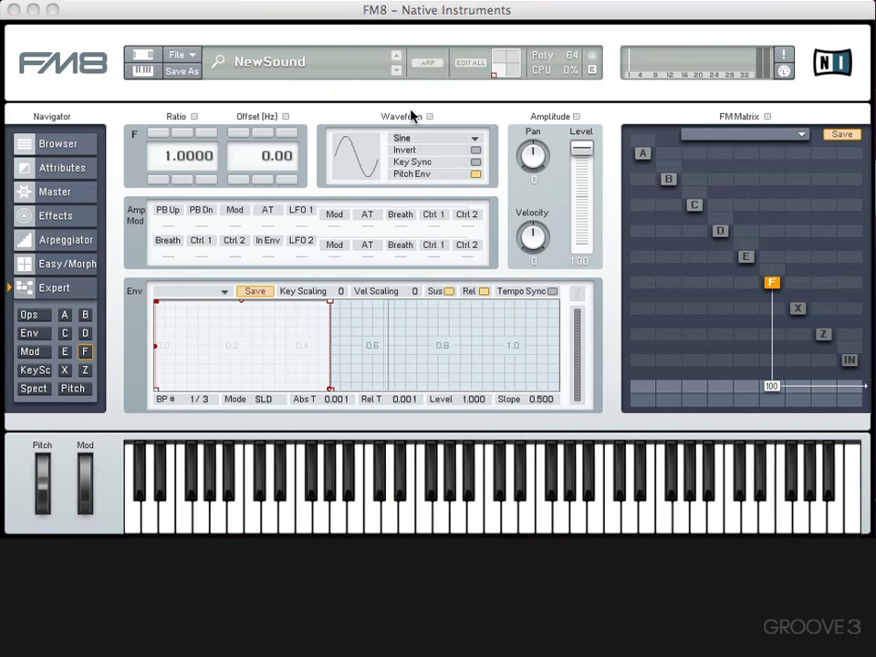
Step: Enable Key Sync on operator F and toggle Invert on and back off
click(417, 162)
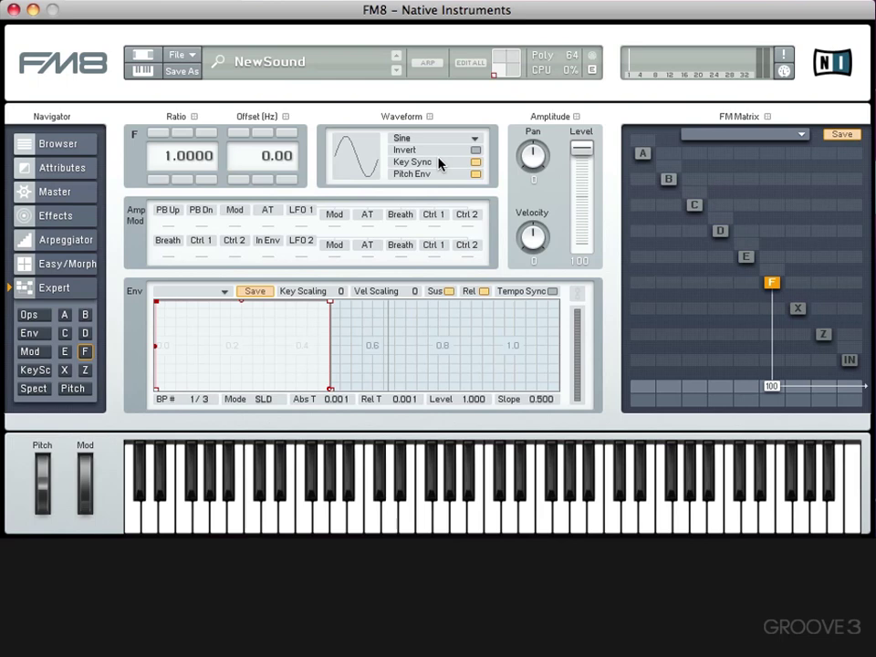
click(442, 150)
click(443, 151)
Step: Send operator E to the output at 100, enable its Key Sync, and toggle Invert on and off
drag(744, 392, 746, 377)
drag(749, 309, 753, 239)
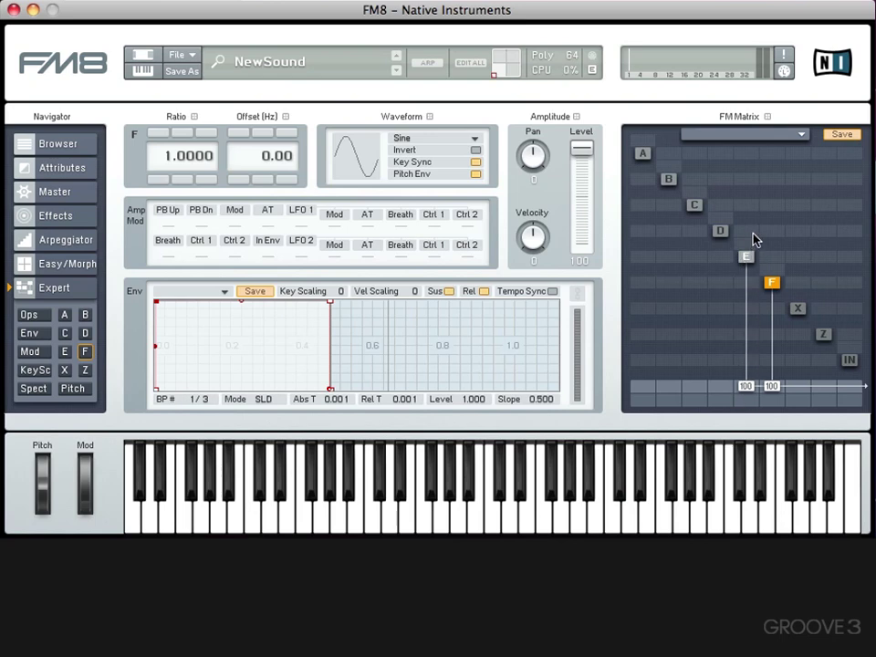
click(746, 256)
click(460, 161)
click(460, 152)
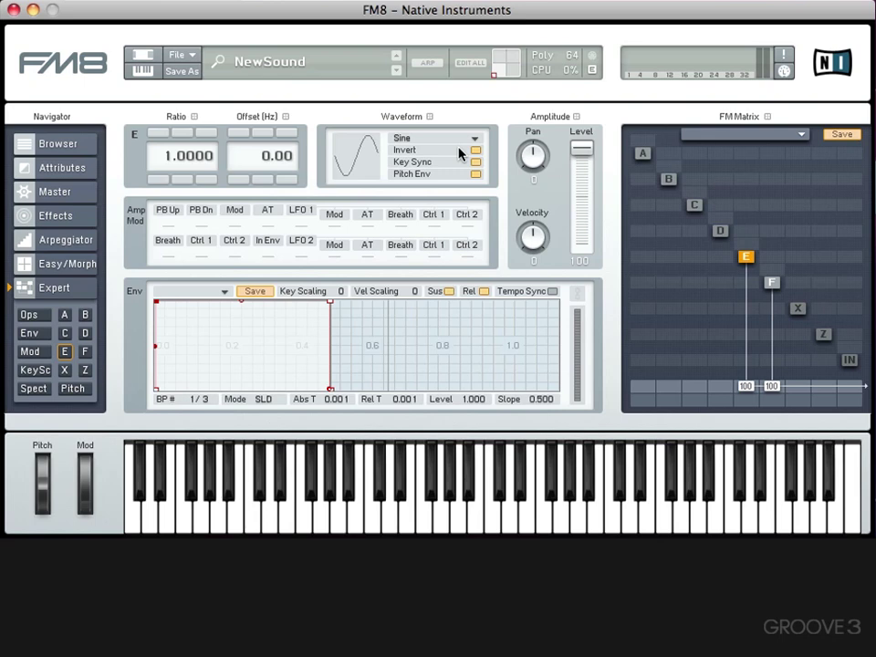
click(460, 154)
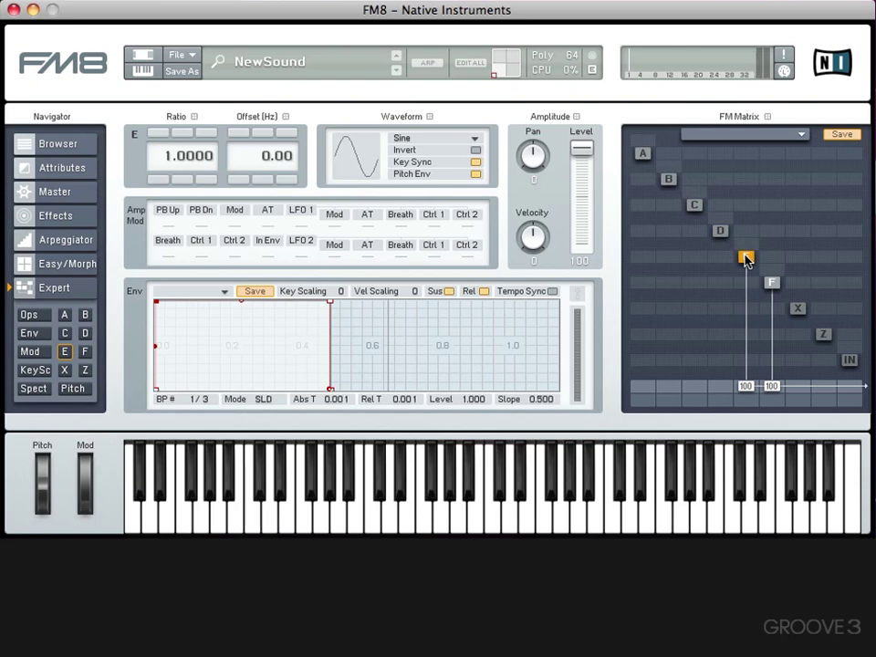
Step: Step operator E's ratio up to 4 and back down to 1
click(157, 134)
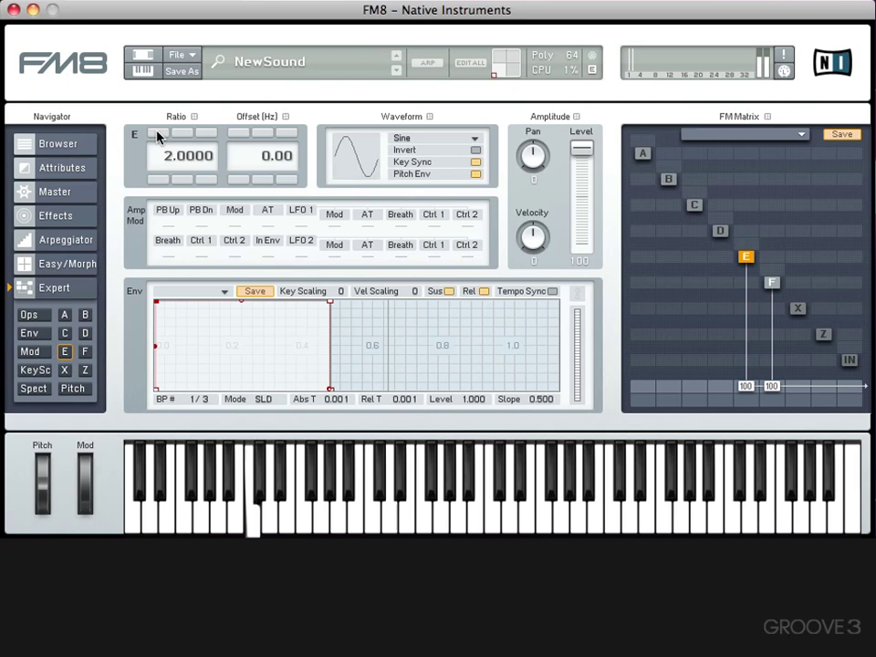
click(157, 134)
click(157, 134)
click(156, 178)
click(157, 179)
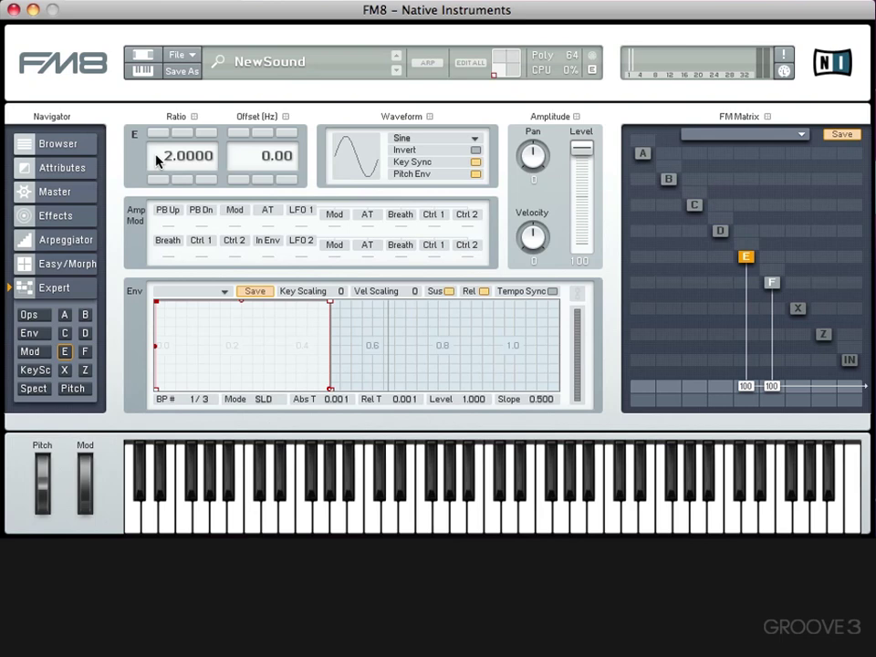
click(159, 177)
Step: Push operator E's ratio as high as 15 and back down, then reselect F and E
click(159, 133)
click(157, 133)
click(159, 133)
drag(160, 134, 160, 135)
drag(159, 179, 157, 179)
click(771, 287)
click(745, 256)
Step: Drop E's output level to 0 and set E's modulation of carrier F to 100
drag(747, 387, 738, 491)
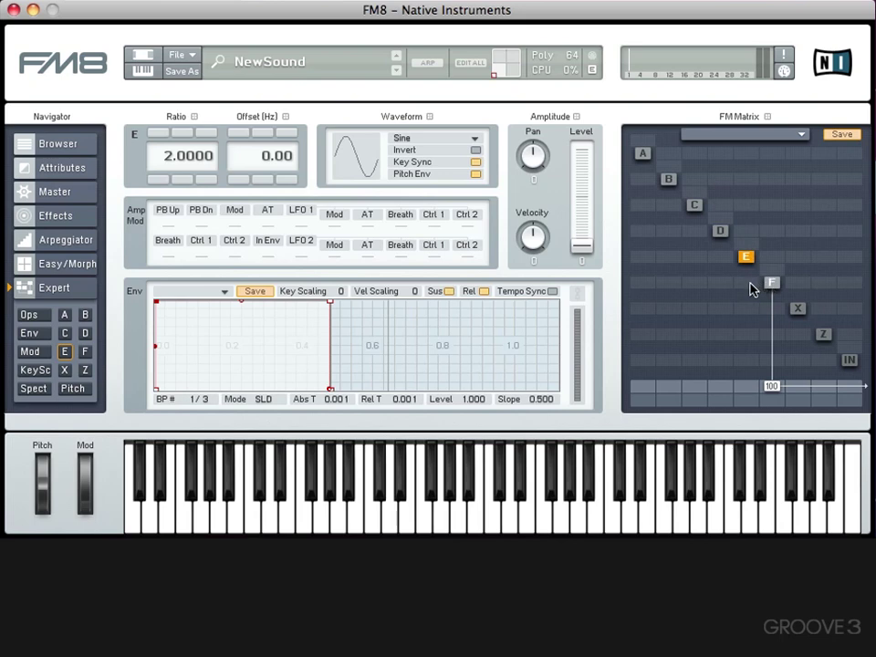
mouse_move(749, 288)
mouse_down()
mouse_move(748, 203)
mouse_move(748, 284)
mouse_move(763, 247)
mouse_move(749, 255)
mouse_move(755, 199)
mouse_move(744, 294)
mouse_up()
drag(742, 289, 729, 133)
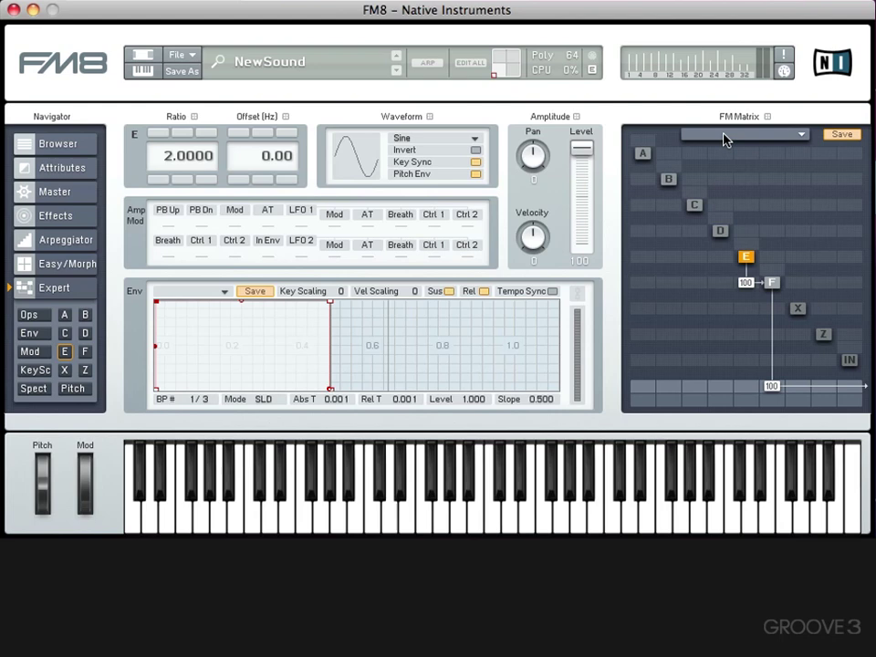
Step: Set E's ratio to 0, sweep its offset up to 235.30 Hz, then reset it to 0
click(156, 178)
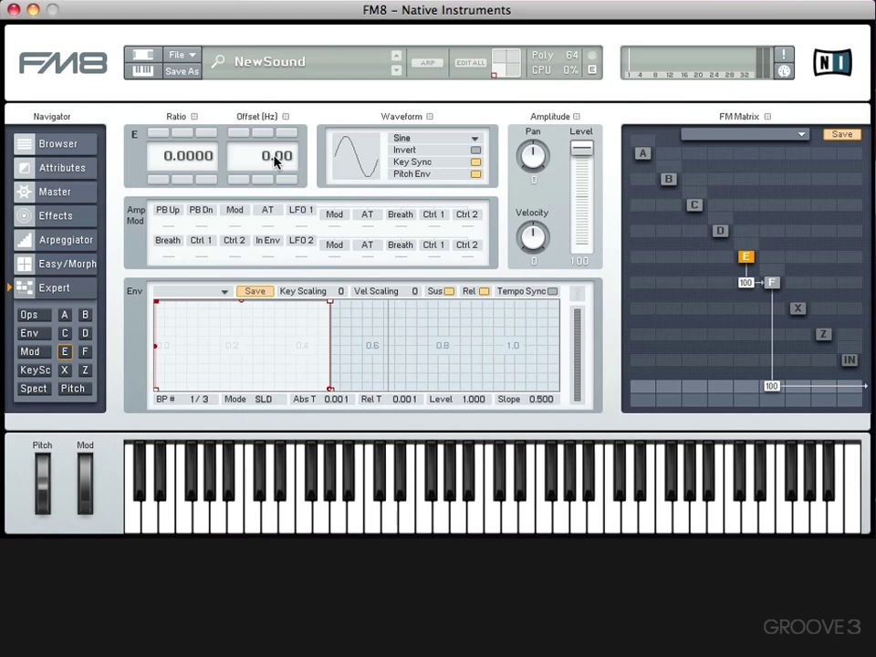
drag(275, 161, 273, 94)
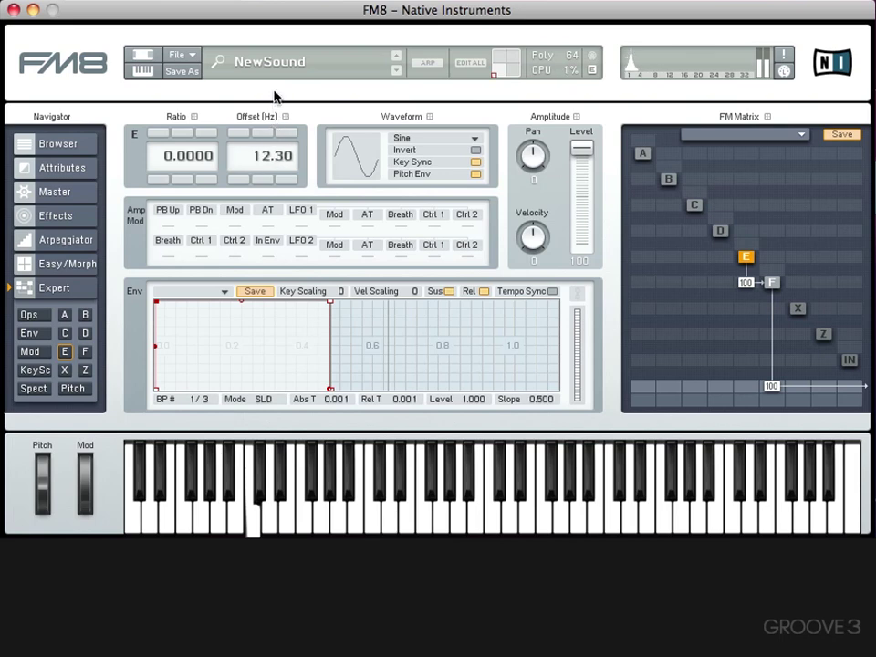
drag(279, 156, 275, 92)
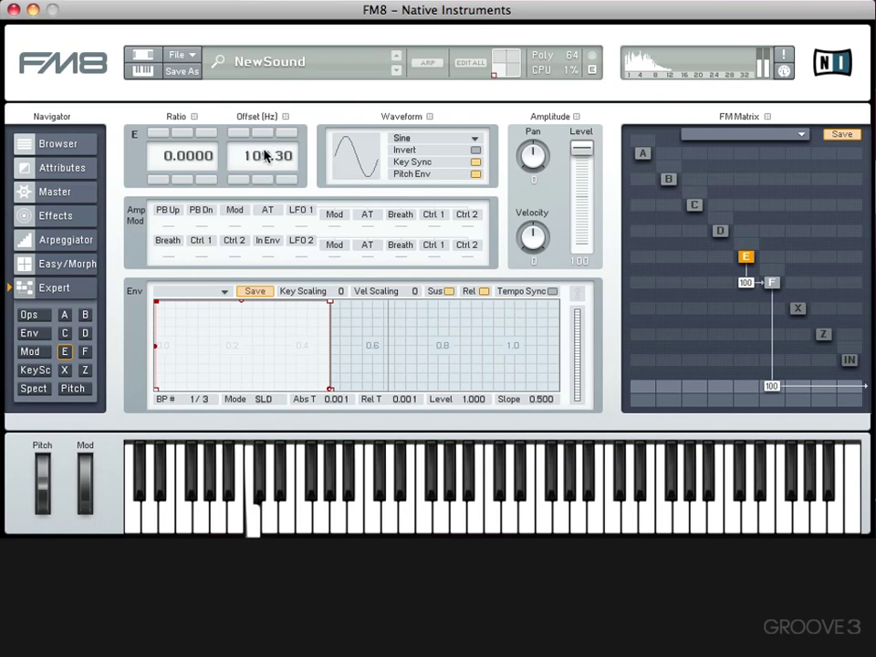
drag(264, 154, 263, 36)
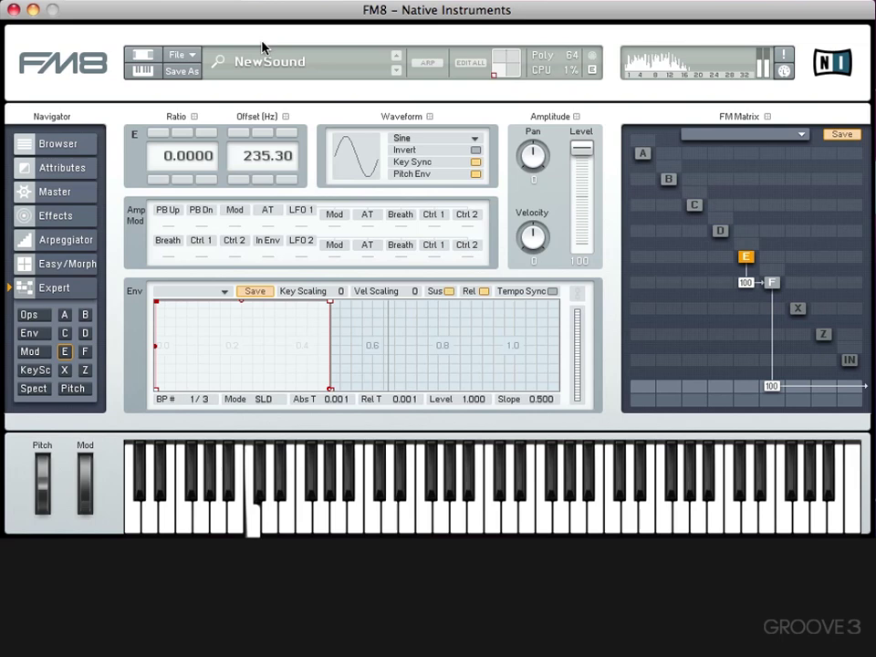
double_click(259, 155)
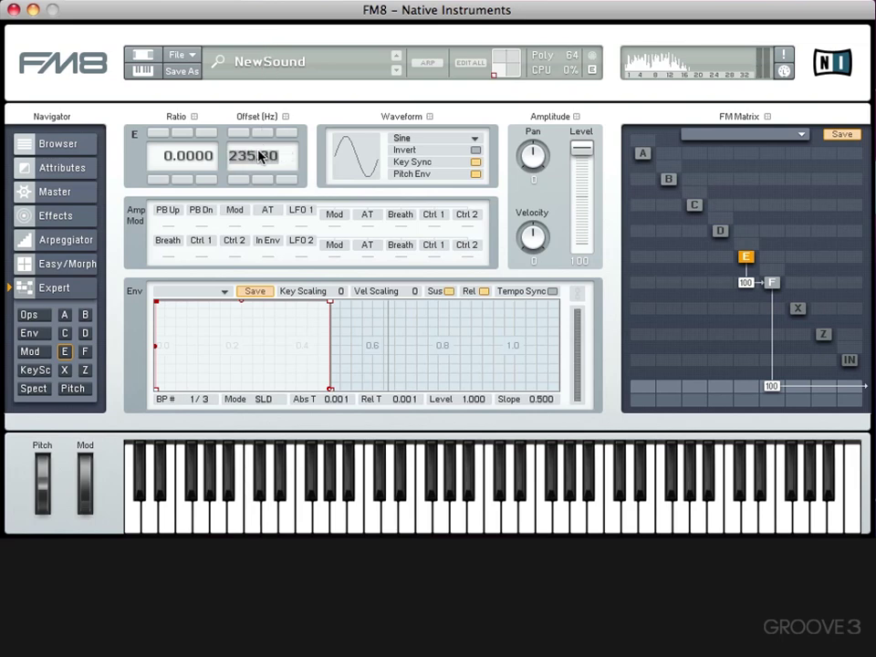
text(0)
key(Return)
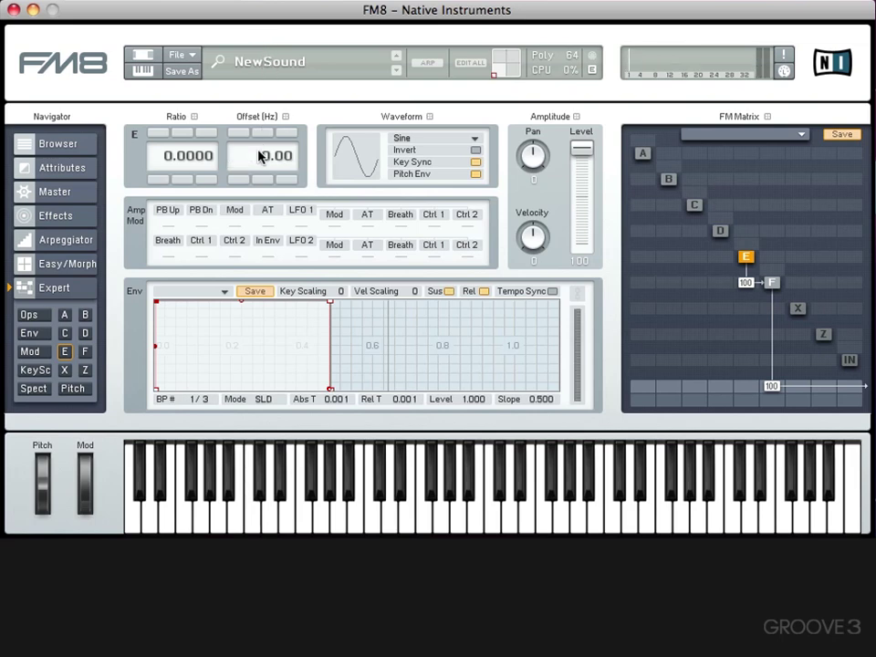
Step: Set E's ratio to 1, show the Spectrum view, and cycle E→F modulation from 0 back to 100
click(154, 133)
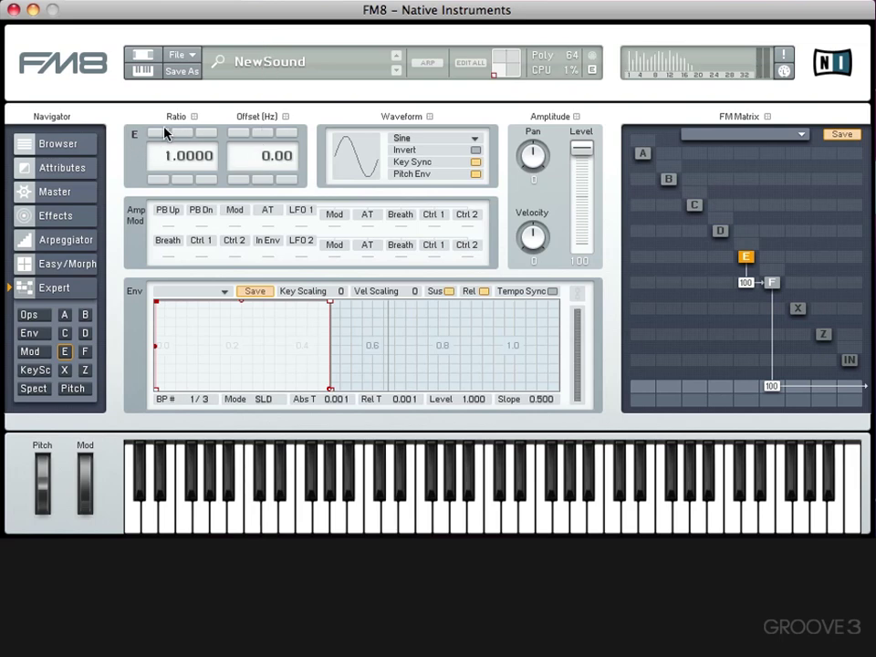
click(27, 392)
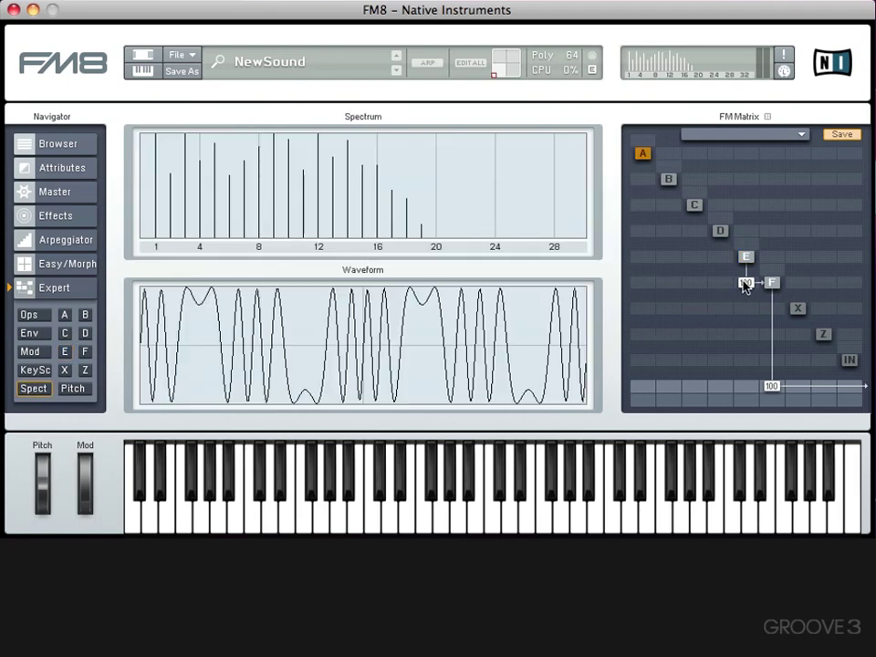
drag(745, 286, 742, 372)
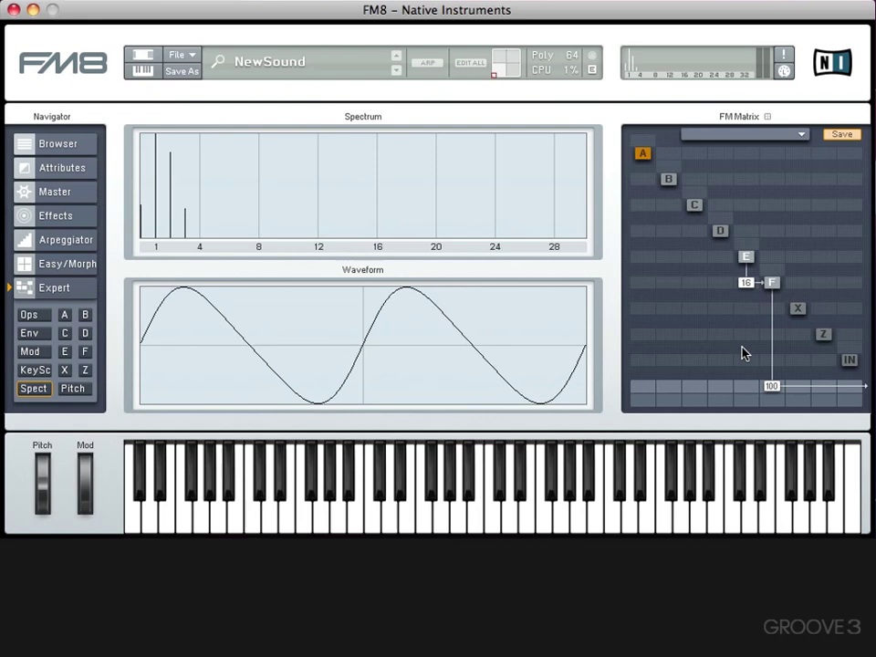
mouse_move(742, 353)
mouse_down()
mouse_move(742, 319)
mouse_move(737, 366)
mouse_up()
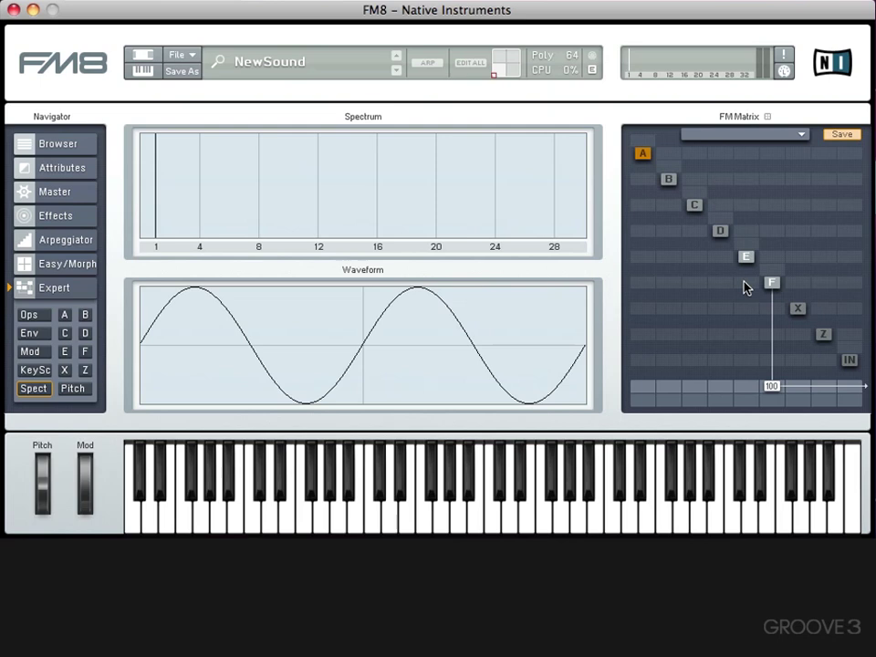
drag(742, 281, 722, 195)
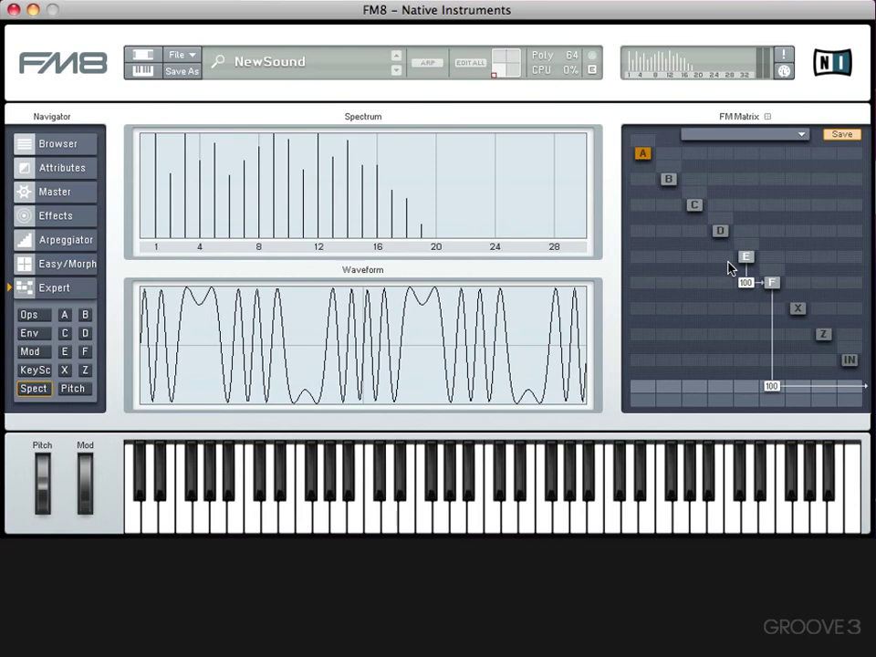
Step: Adjust carrier F's output level, then sweep operator E's level down and back to 100
click(774, 284)
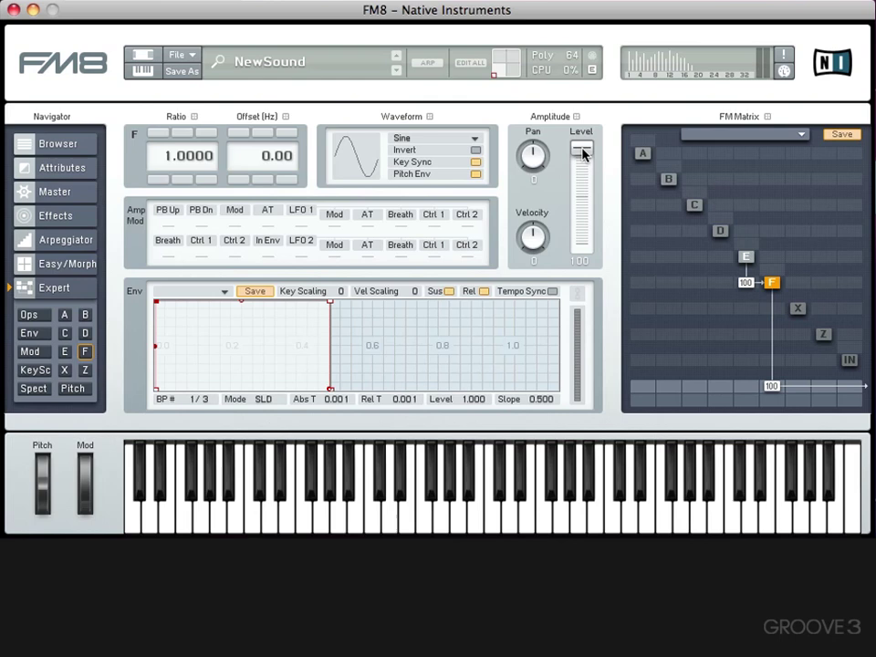
mouse_move(582, 153)
mouse_down()
mouse_move(578, 227)
mouse_move(584, 149)
mouse_up()
click(746, 259)
drag(586, 151, 583, 189)
click(155, 133)
click(155, 133)
click(155, 133)
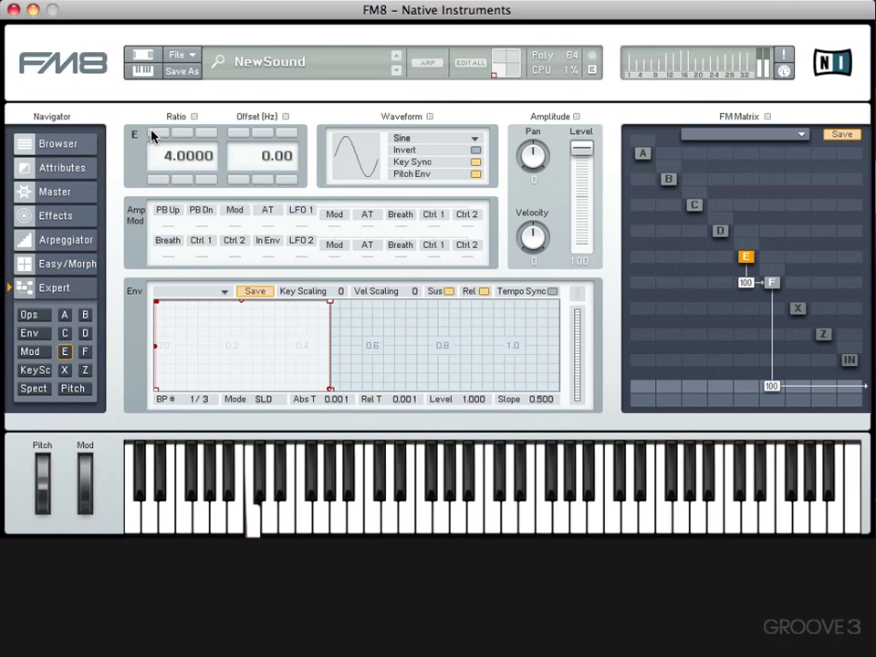
click(155, 134)
click(155, 133)
click(155, 133)
click(155, 133)
click(155, 133)
click(155, 179)
click(155, 178)
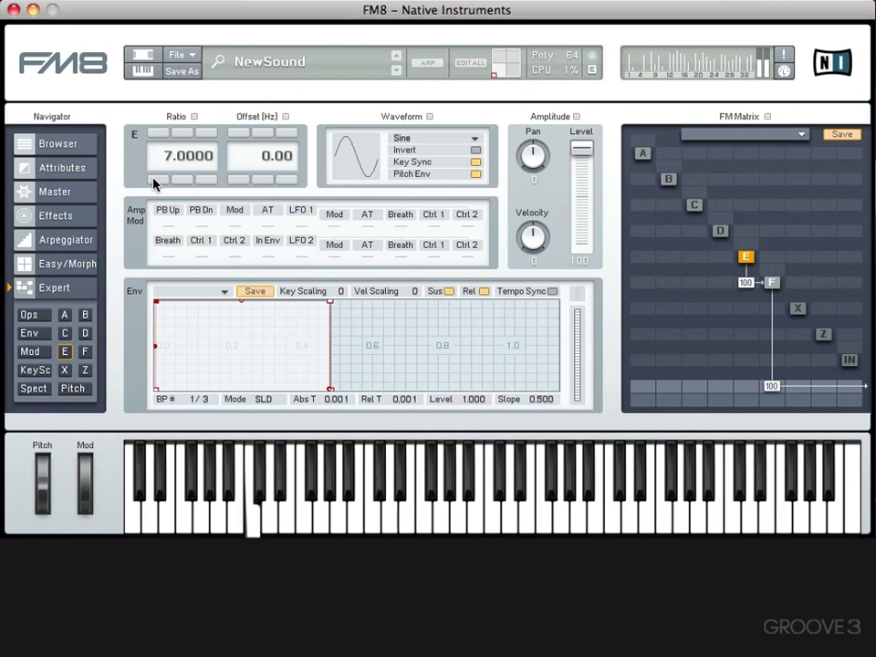
click(155, 179)
click(155, 179)
click(155, 179)
click(154, 180)
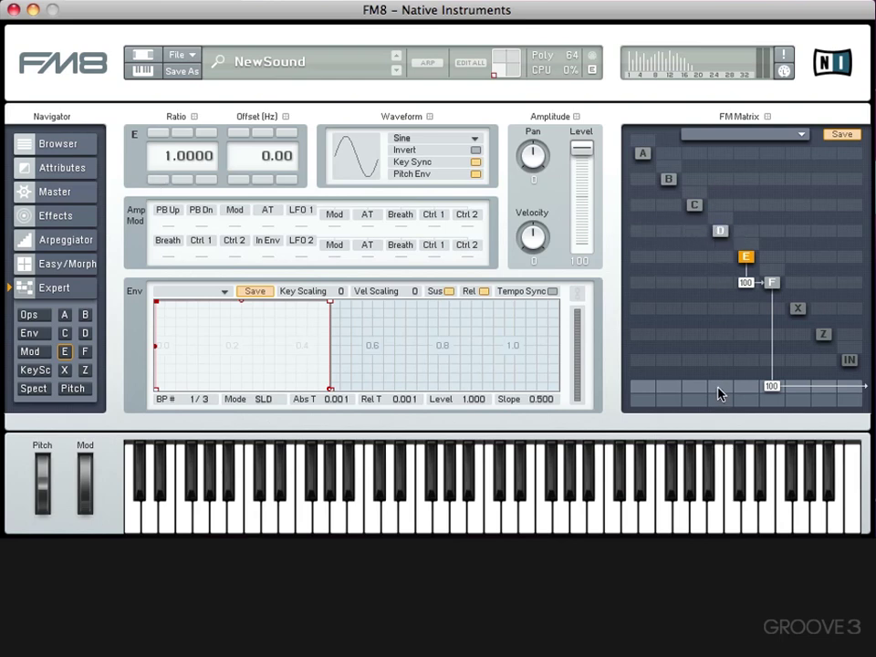
Step: Route operator D to the output, raise its ratio to 3.0000, and set its output to 37
drag(719, 393, 717, 268)
click(721, 231)
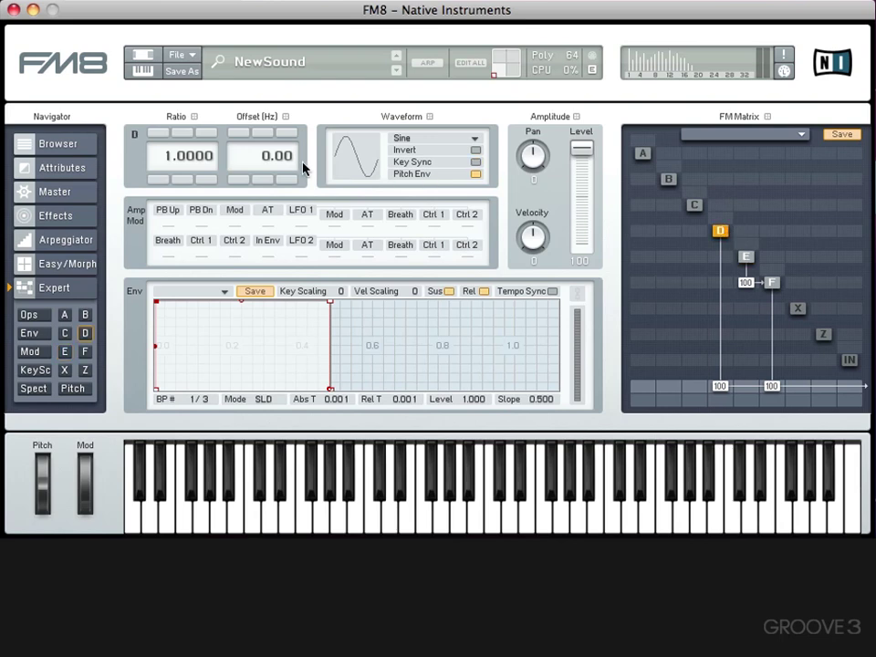
click(164, 134)
click(163, 134)
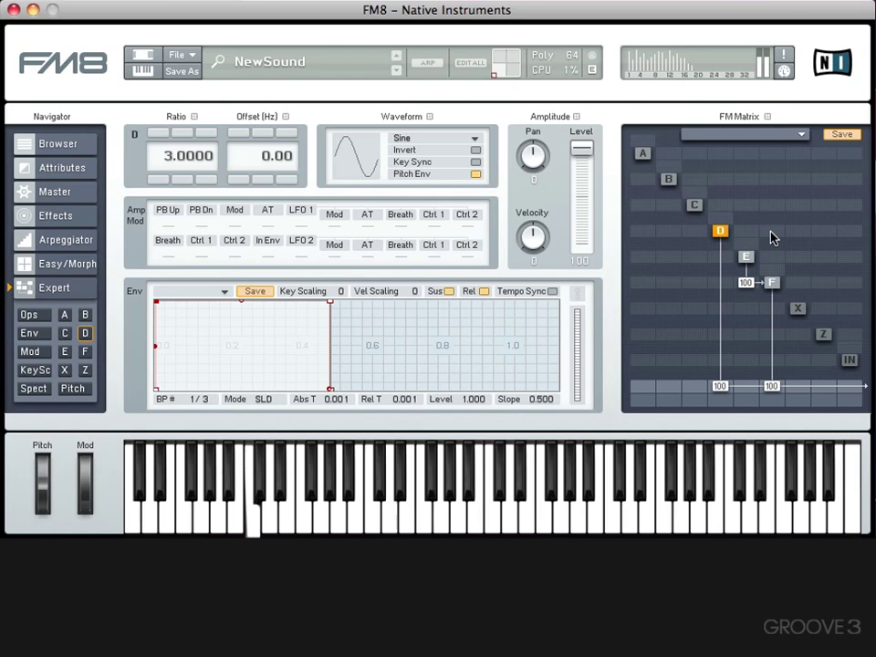
drag(772, 238, 772, 279)
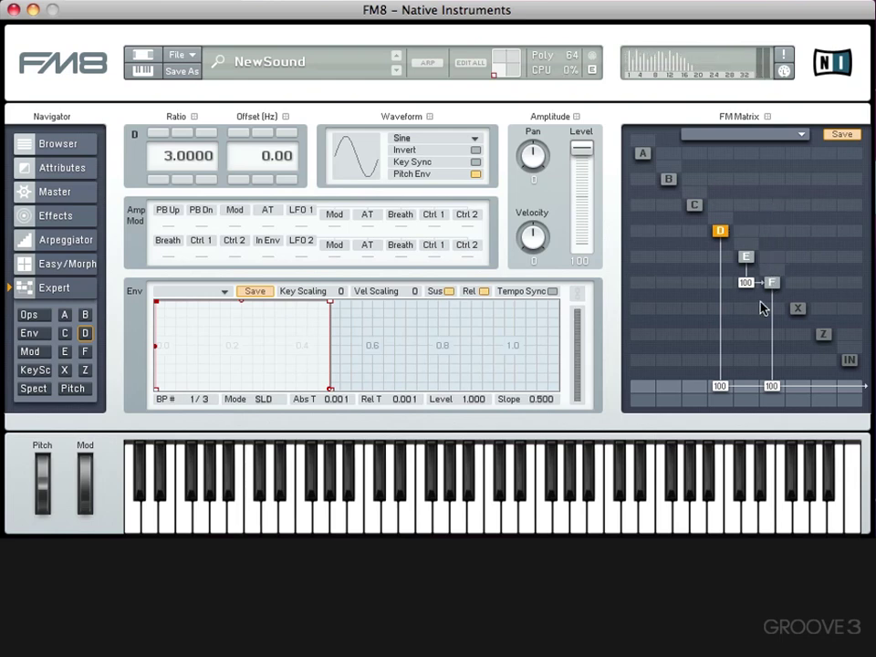
drag(720, 390, 720, 393)
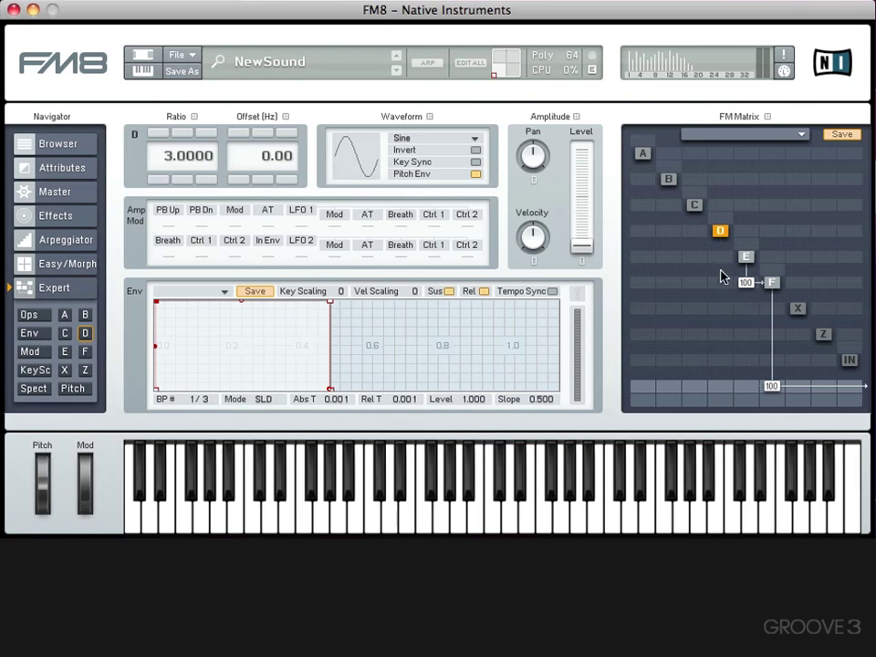
Step: Move operator D from the output to modulating operator E at 34
drag(720, 262, 706, 229)
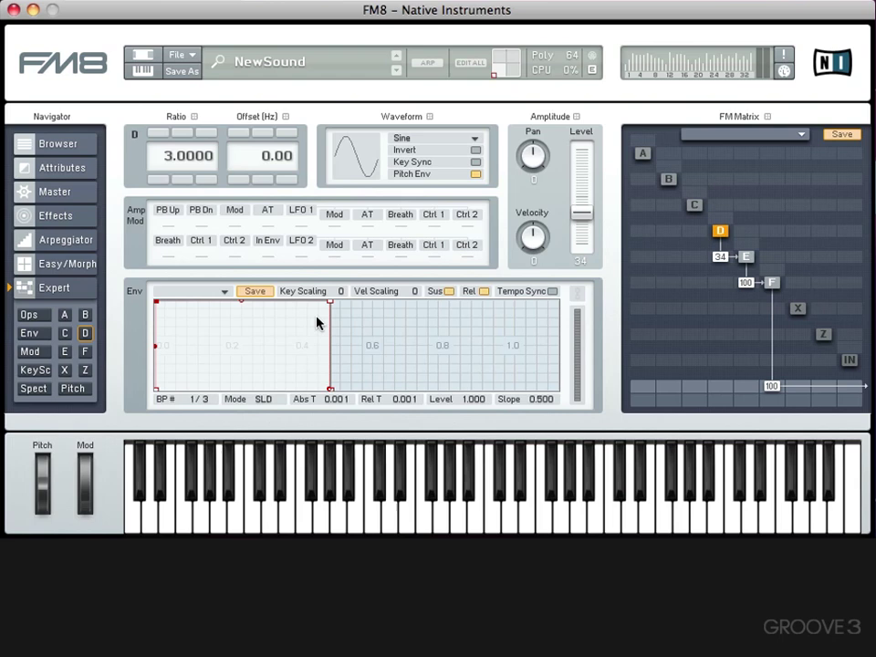
Step: Show the Spectrum display and lower D's modulation of E to 27
click(38, 371)
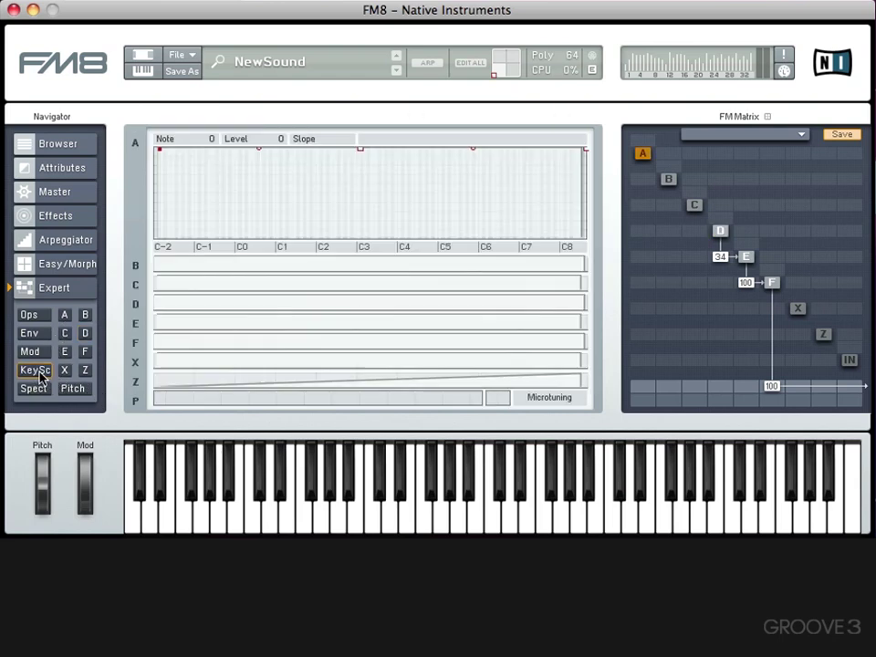
click(35, 387)
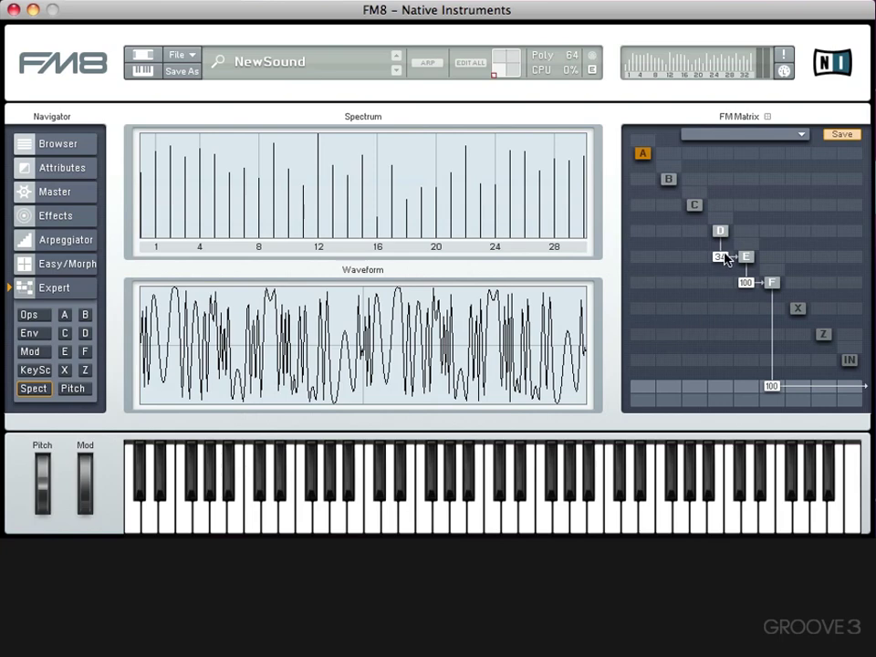
drag(718, 256, 721, 281)
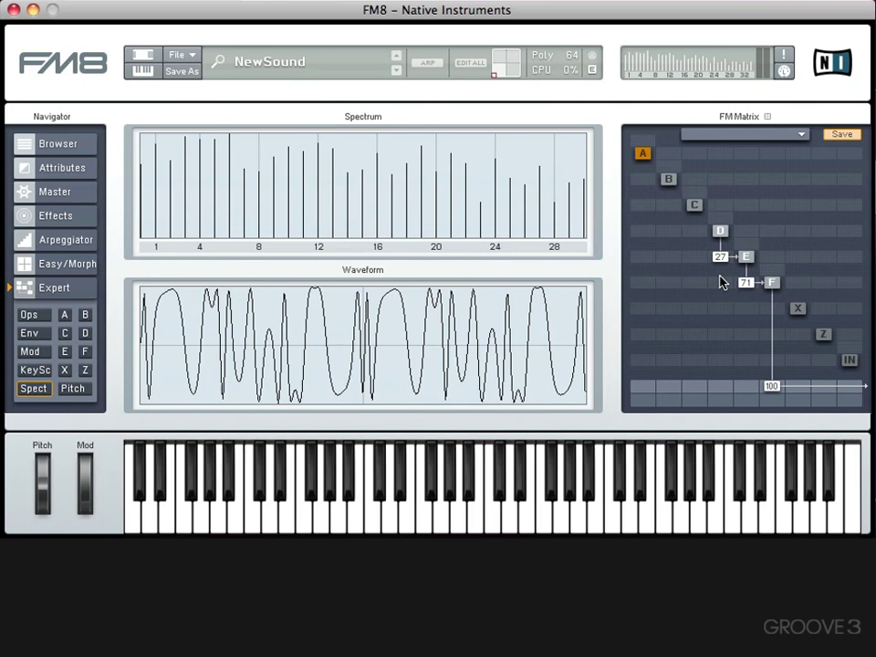